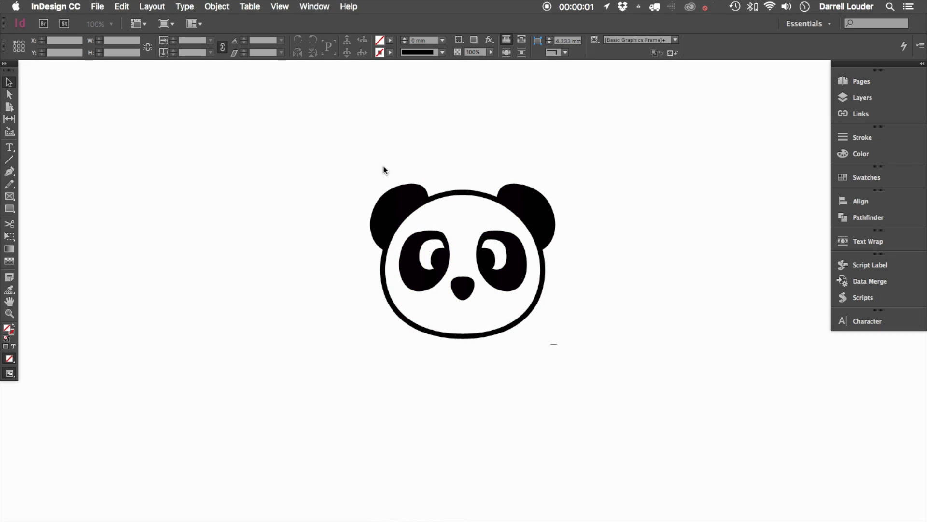
# - Start a new document with Facing Pages turned off
pyautogui.click(97, 6)
pyautogui.moveTo(184, 18)
pyautogui.click(261, 21)
pyautogui.click(486, 128)
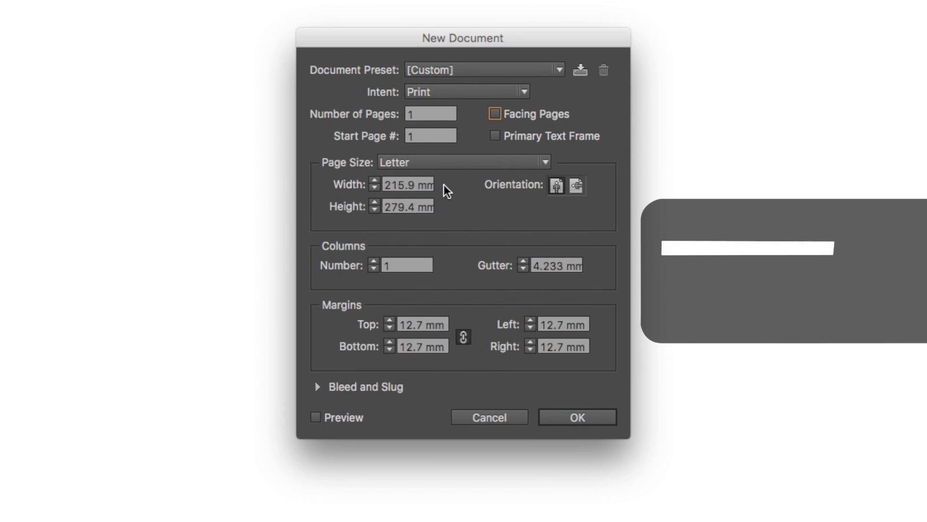
# - Set the card page size to 63 × 88 mm
pyautogui.click(419, 184)
pyautogui.tripleClick(423, 185)
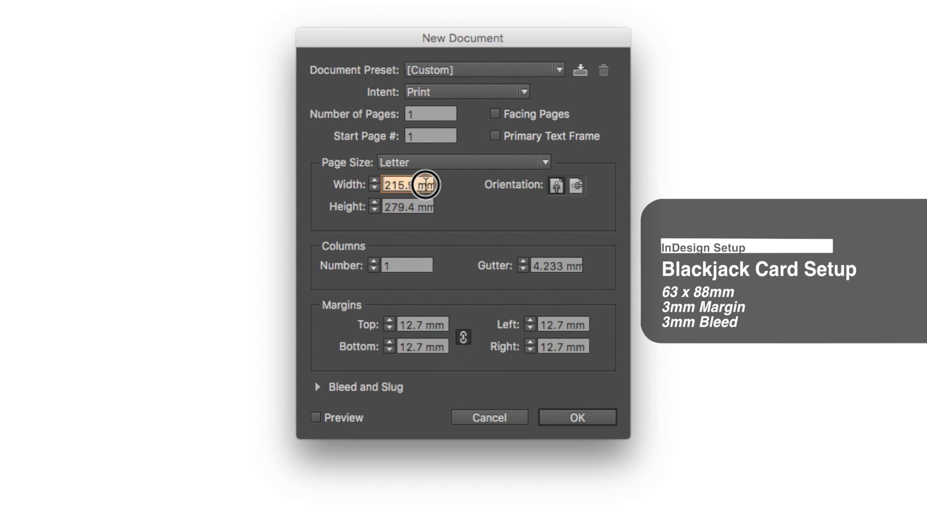
pyautogui.write('63')
pyautogui.press('Tab')
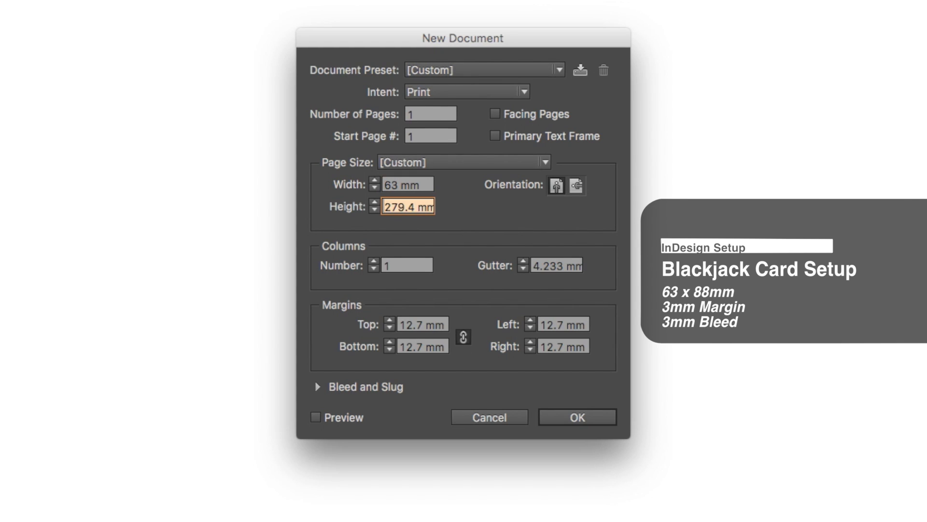
pyautogui.write('88')
pyautogui.press('Tab')
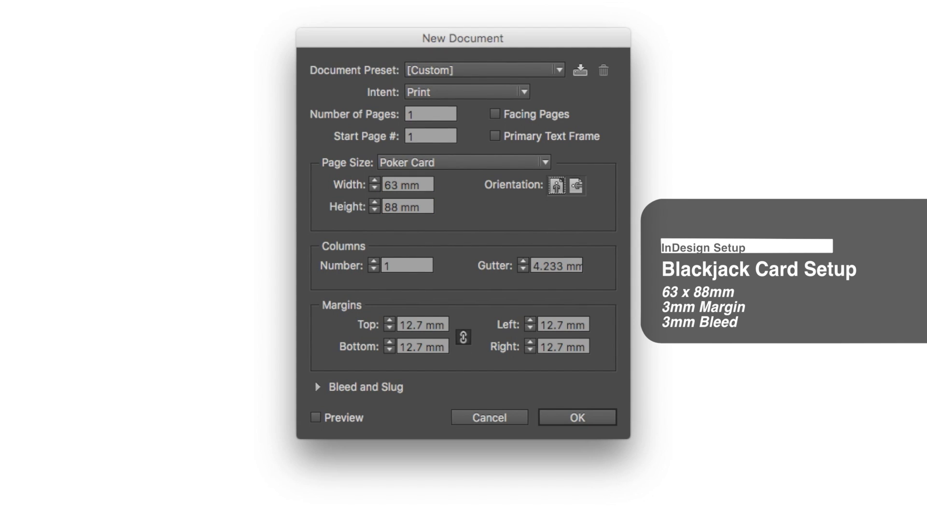
# - Set all linked margins to 3 mm
pyautogui.tripleClick(410, 326)
pyautogui.write('3mm')
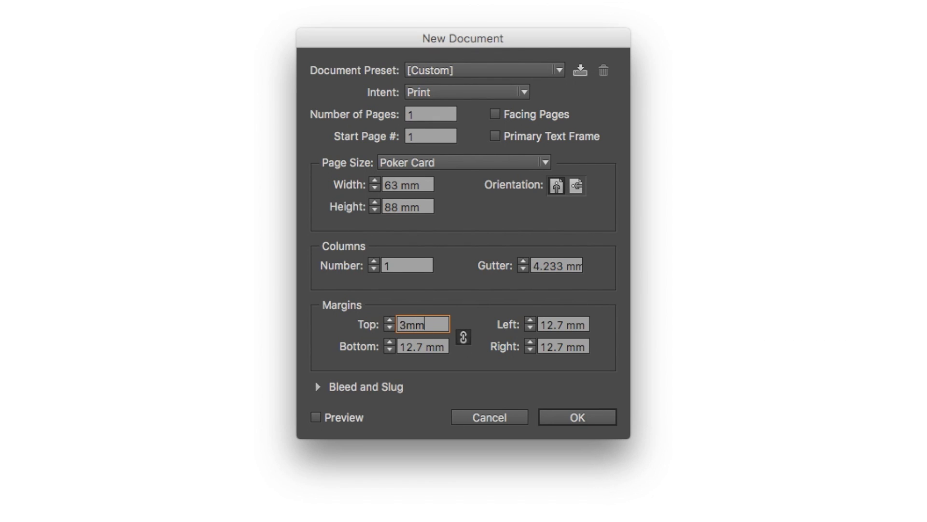
pyautogui.press('Tab')
pyautogui.press('Tab')
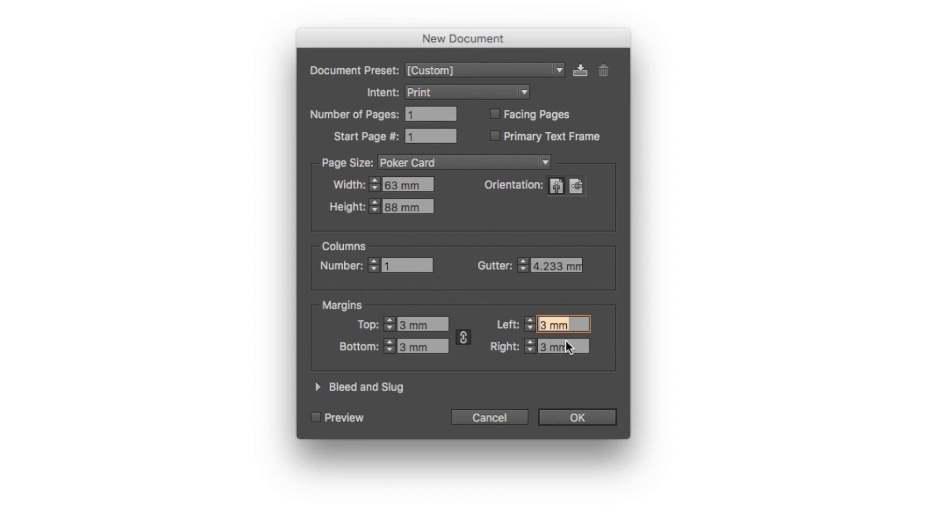
pyautogui.press('Tab')
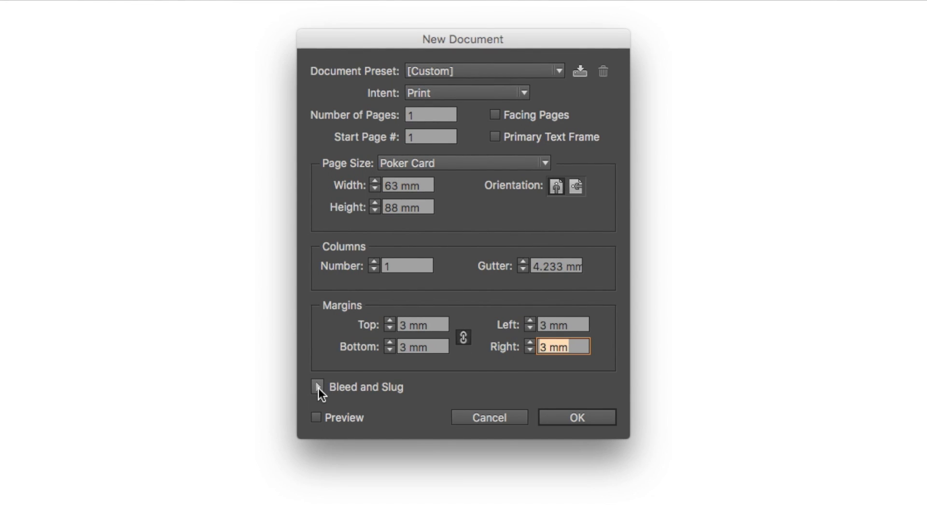
# - Add a 3 mm bleed on every side and create the card document
pyautogui.click(318, 386)
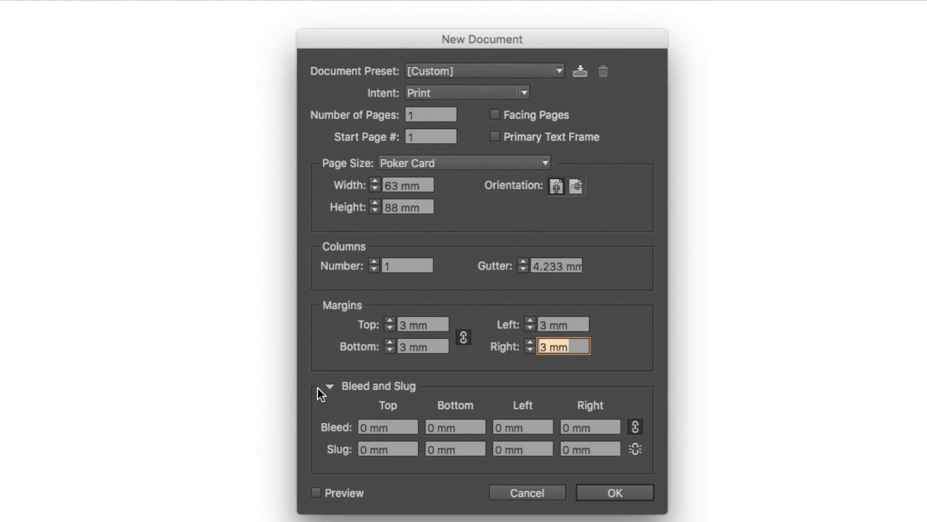
pyautogui.doubleClick(378, 425)
pyautogui.write('3 mm')
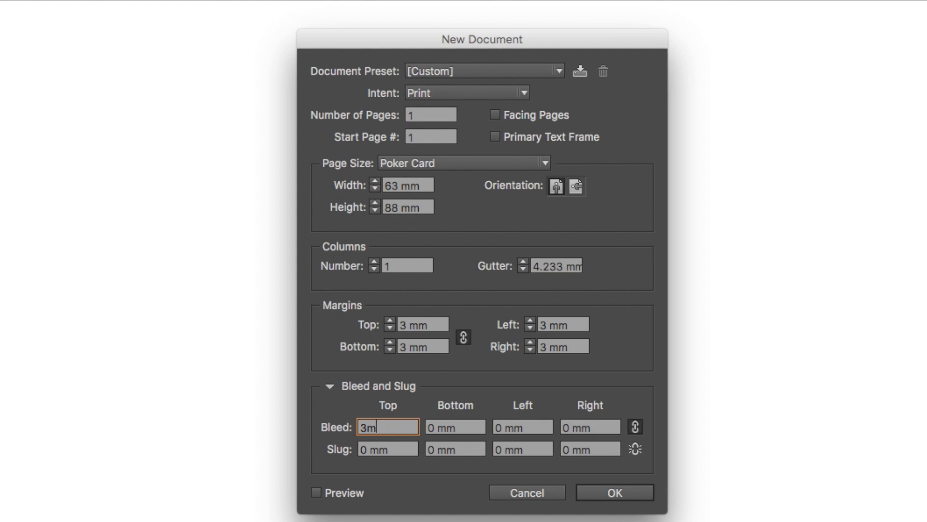
pyautogui.press('Tab')
pyautogui.press('Tab')
pyautogui.press('Tab')
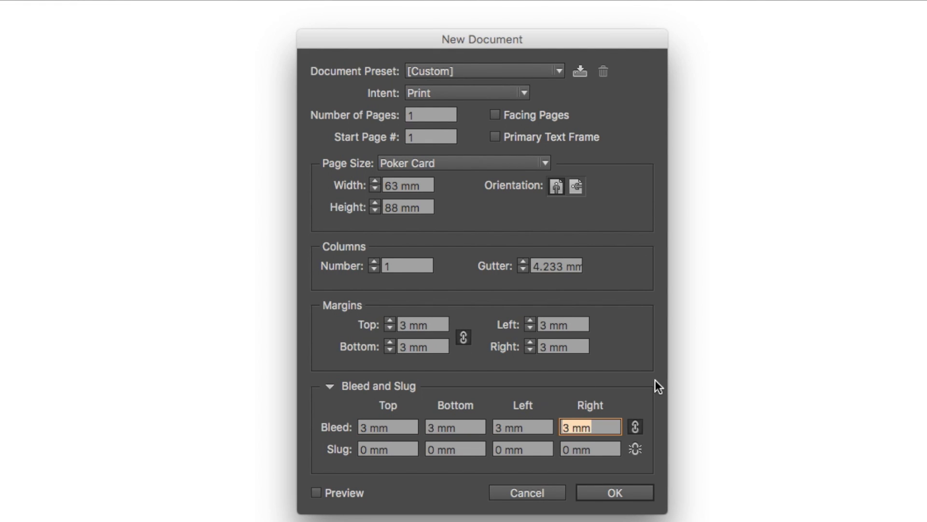
pyautogui.click(628, 483)
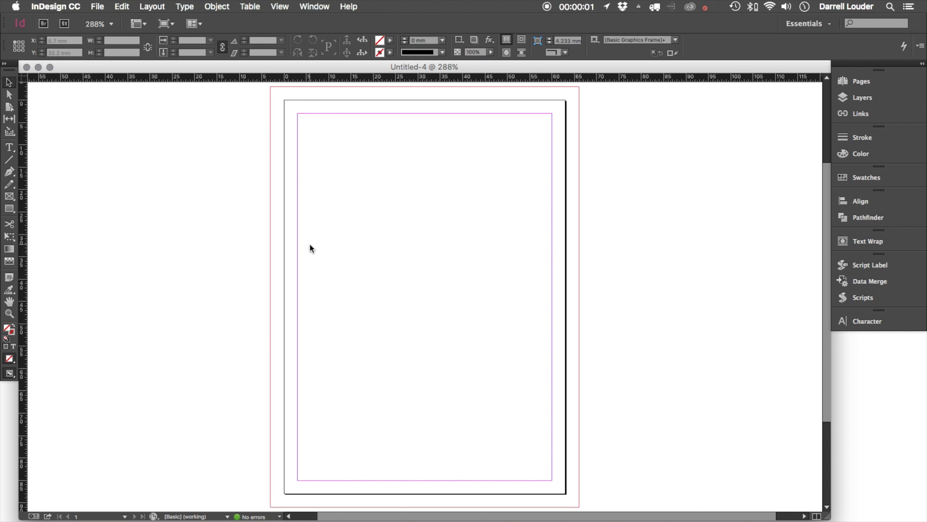
pyautogui.click(98, 6)
# - Start a new document with a 100 × 150 mm page size
pyautogui.moveTo(106, 20)
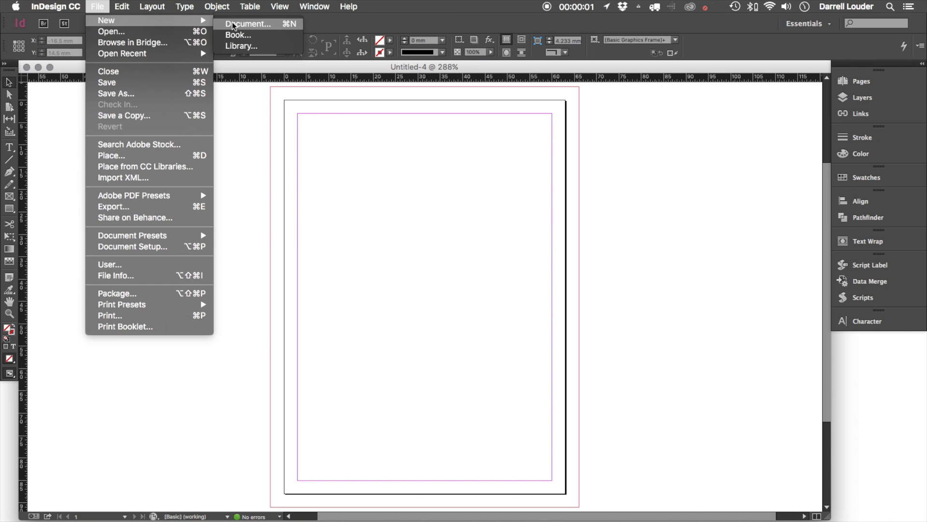
pyautogui.click(238, 24)
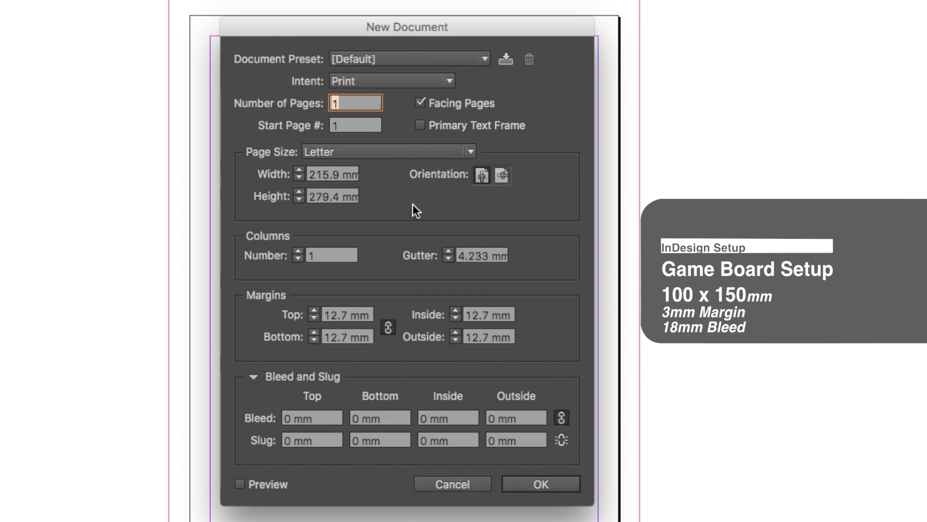
pyautogui.doubleClick(322, 173)
pyautogui.write('100')
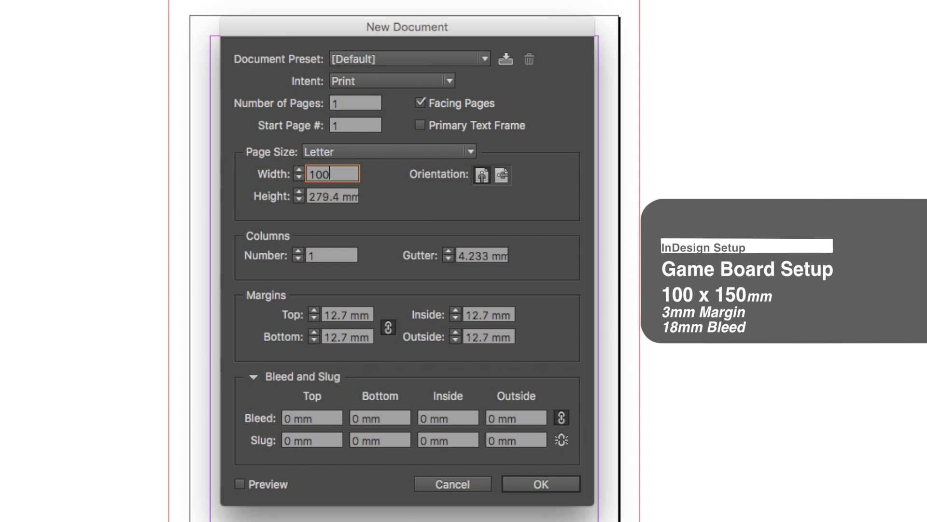
pyautogui.press('Tab')
pyautogui.write('150')
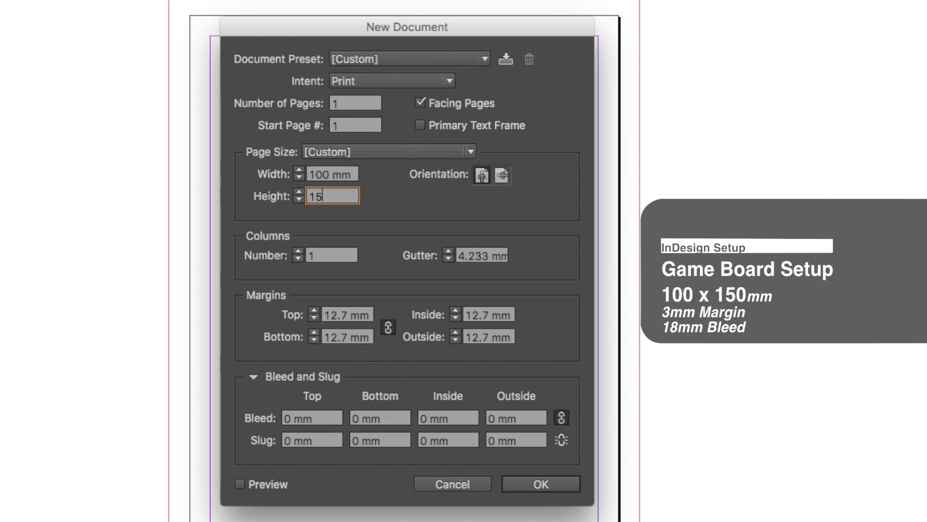
pyautogui.press('Tab')
# - Set 3 mm margins and an 18 mm bleed, then create the game board document
pyautogui.press('Tab')
pyautogui.press('Tab')
pyautogui.press('Tab')
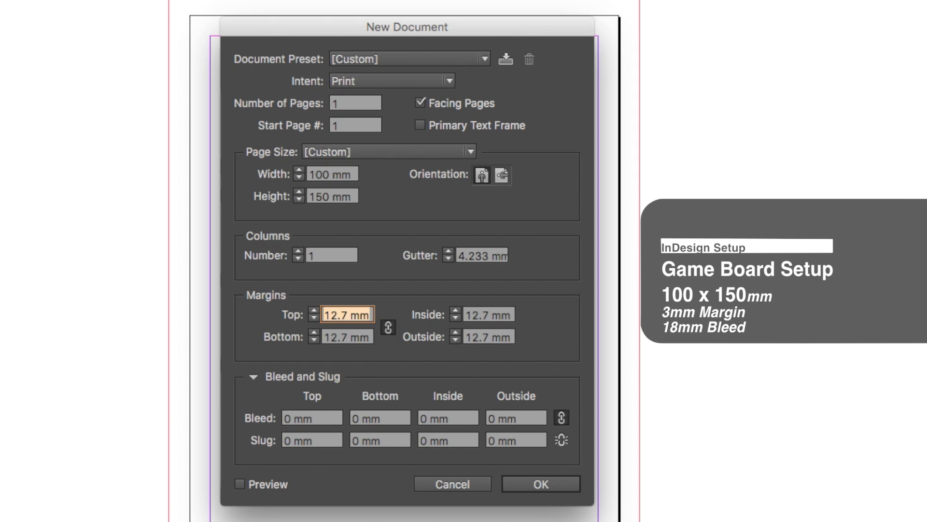
pyautogui.write('3')
pyautogui.press('Tab')
pyautogui.press('Tab')
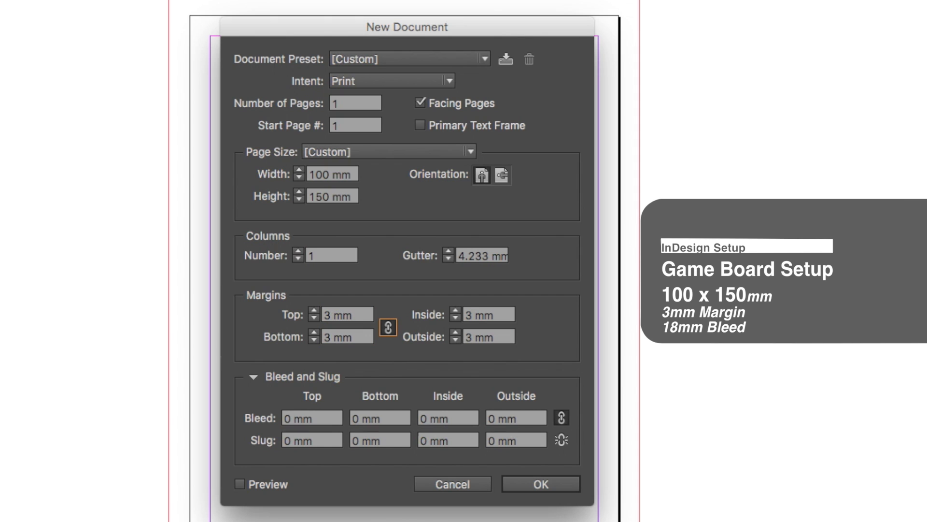
pyautogui.press('Tab')
pyautogui.press('Tab')
pyautogui.press('Tab')
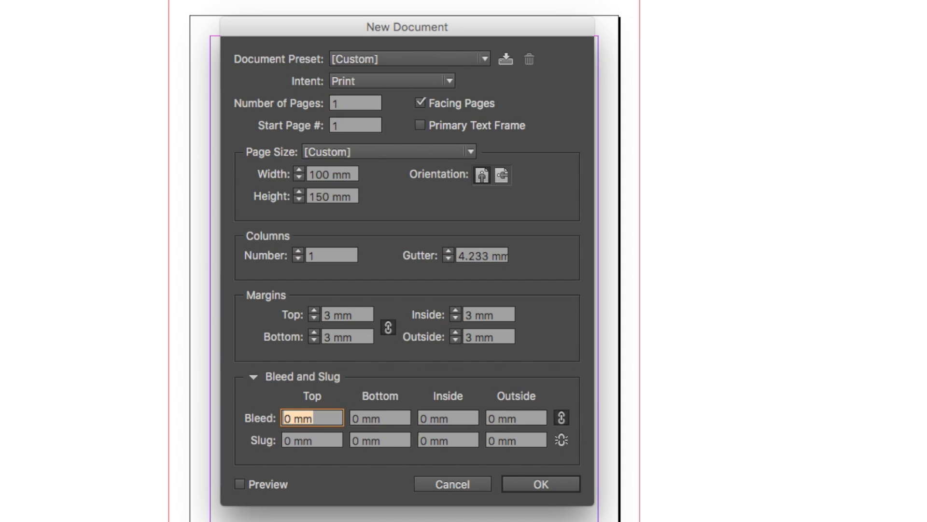
pyautogui.write('18mm')
pyautogui.press('Tab')
pyautogui.press('Tab')
pyautogui.click(541, 484)
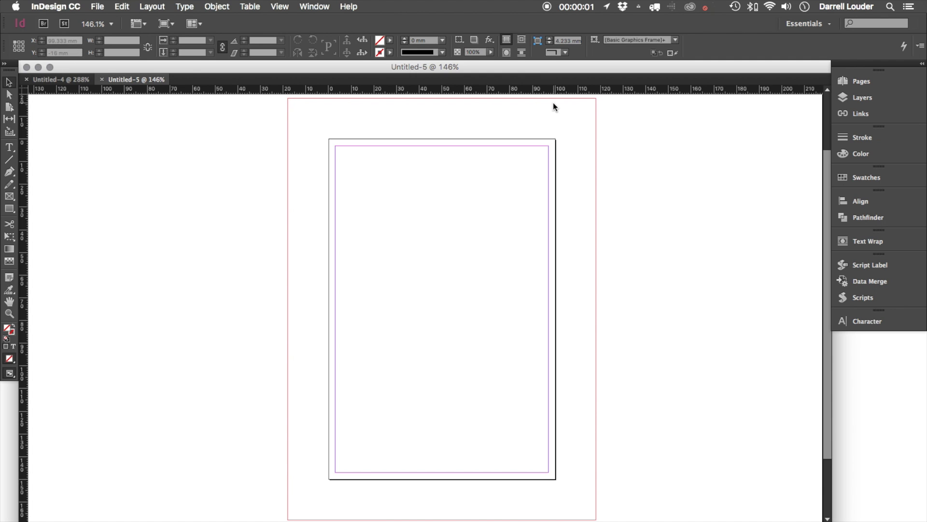
# - Open the File menu from the Untitled-5 game board document to begin another new document
pyautogui.click(97, 6)
# - Start a new document, reposition the dialog, and set the page size to 200 × 300 mm
pyautogui.moveTo(203, 20)
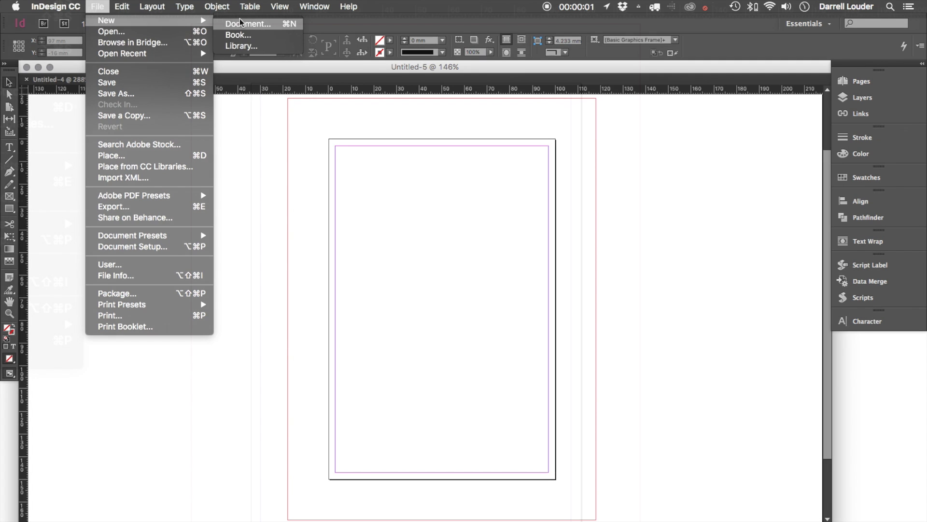
pyautogui.click(240, 19)
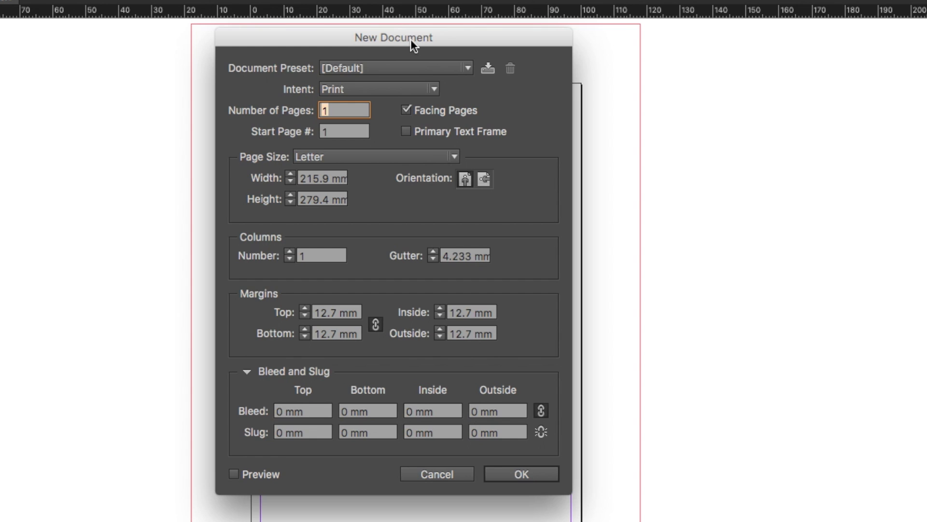
pyautogui.moveTo(412, 37); pyautogui.dragTo(437, 41)
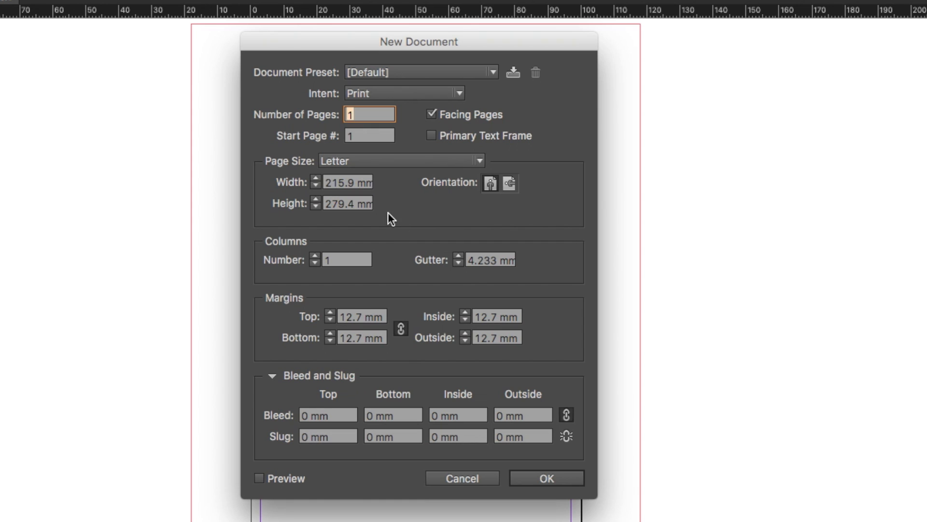
pyautogui.doubleClick(331, 183)
pyautogui.write('200')
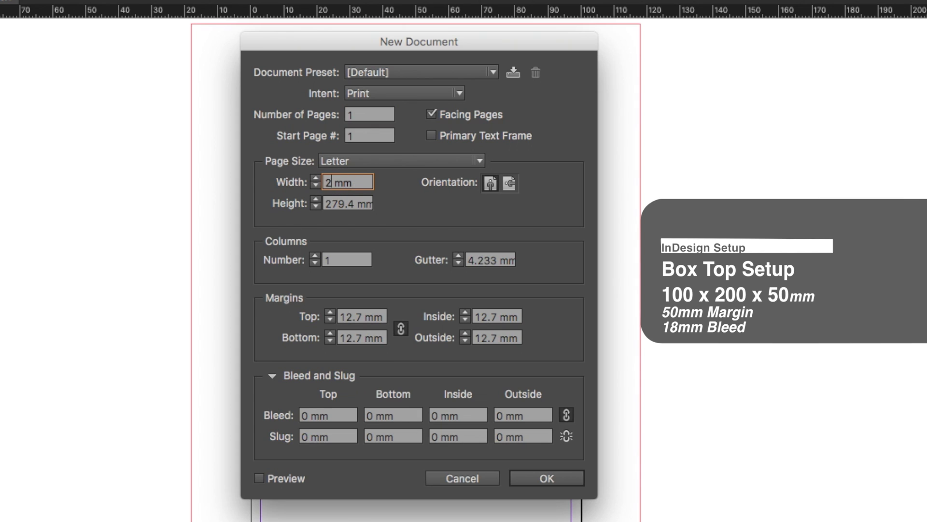
pyautogui.press('Tab')
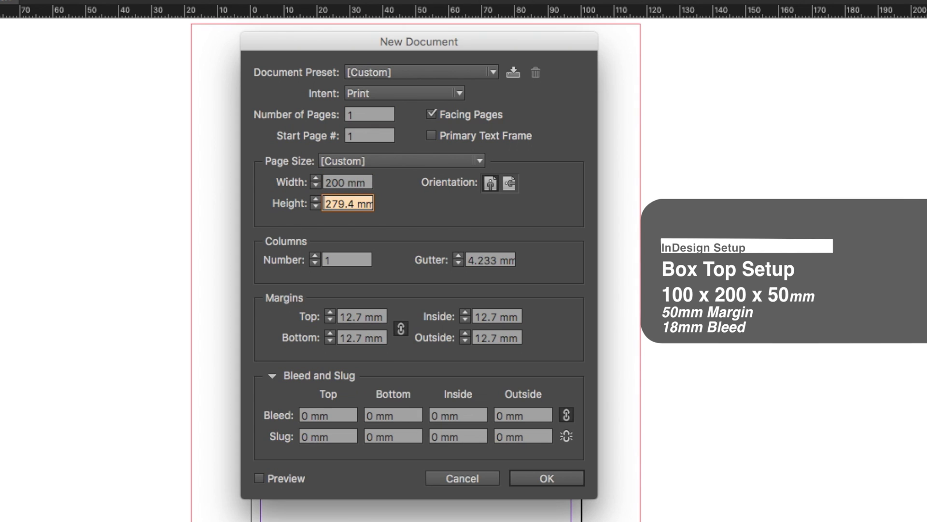
pyautogui.write('300')
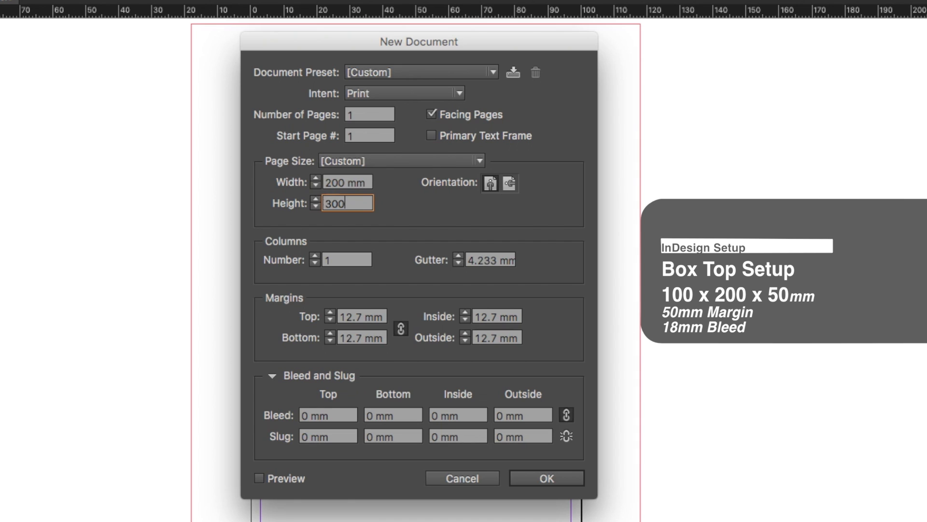
pyautogui.press('Tab')
# - Set 50 mm margins and an 18 mm bleed, then create the box top document
pyautogui.press('Tab')
pyautogui.write('50 mm')
pyautogui.press('Tab')
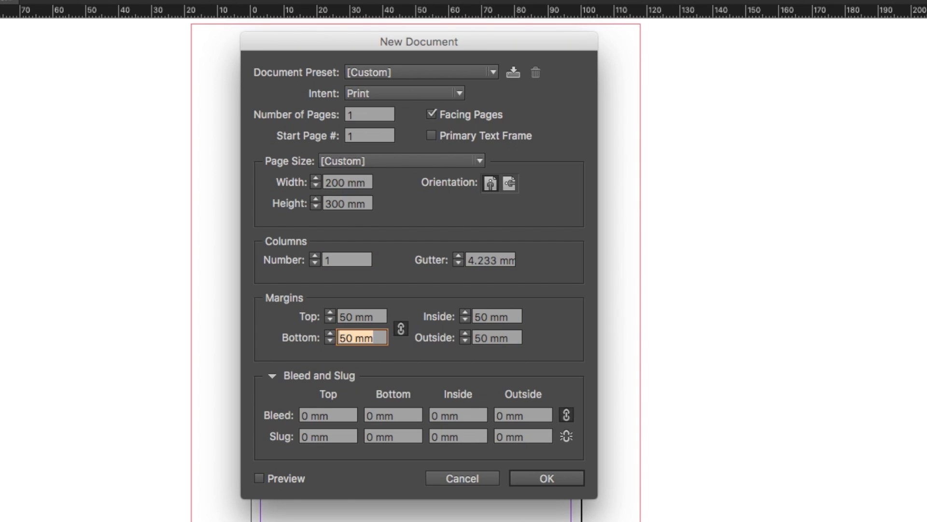
pyautogui.press('Tab')
pyautogui.press('Tab')
pyautogui.press('Tab')
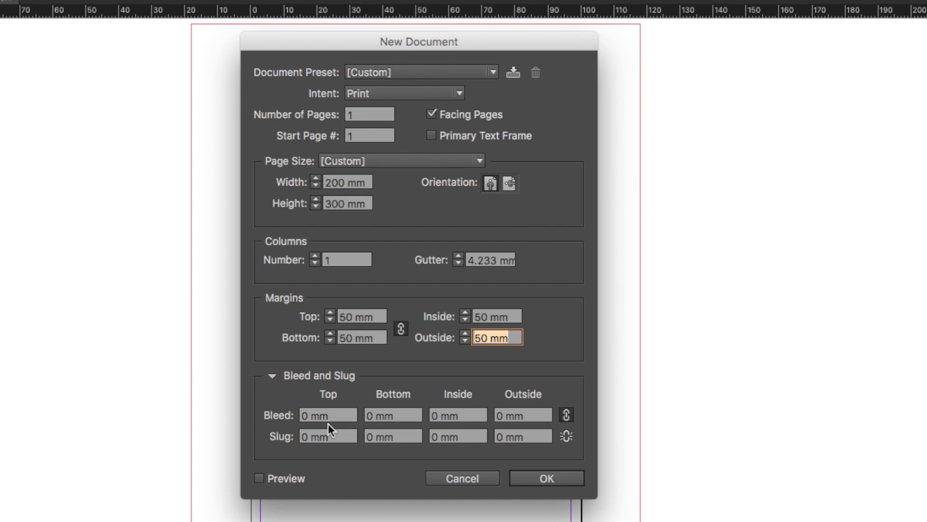
pyautogui.click(308, 417)
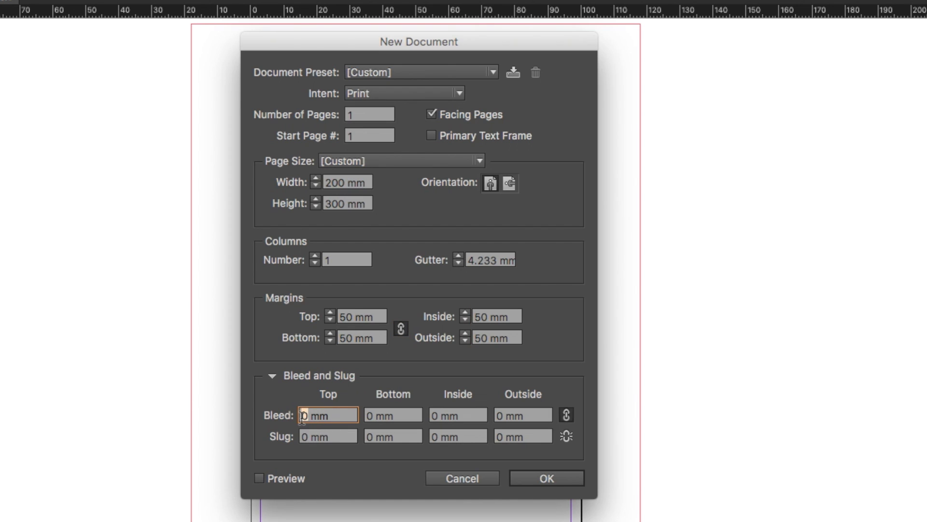
pyautogui.write('18')
pyautogui.press('Tab')
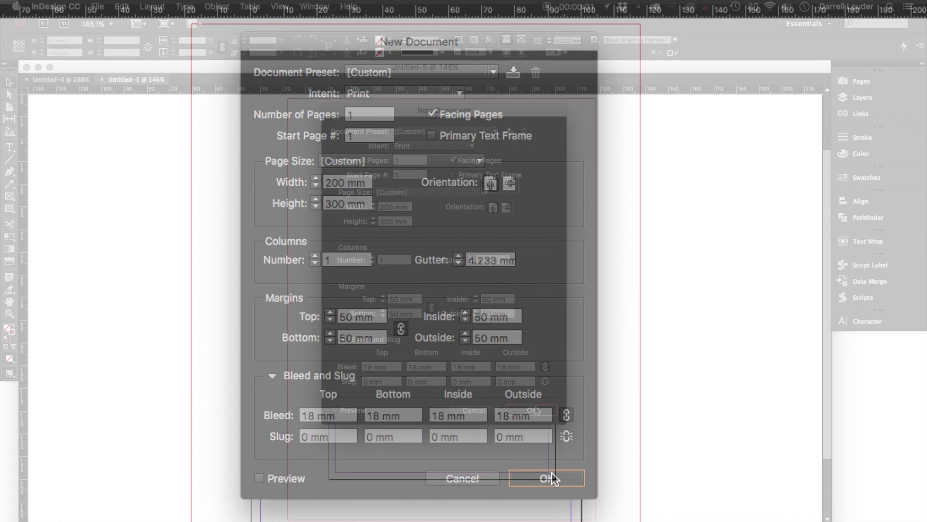
pyautogui.click(552, 472)
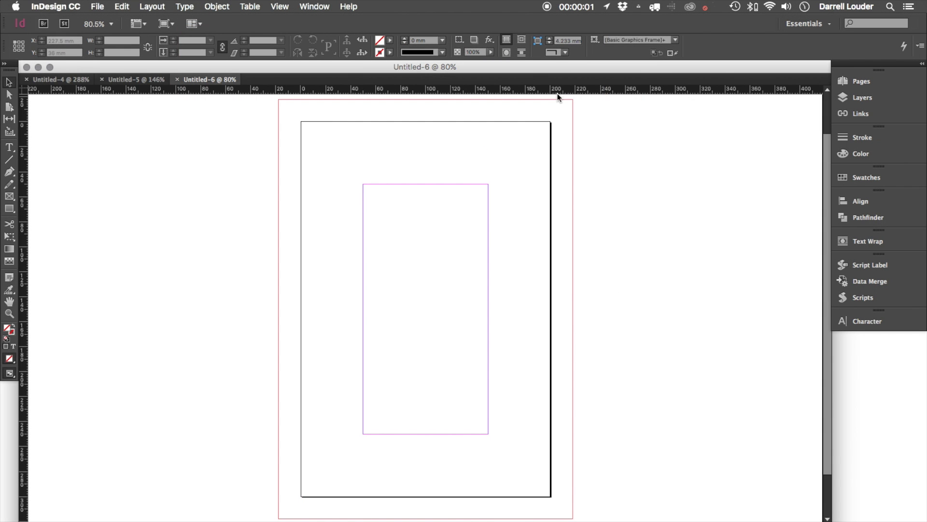